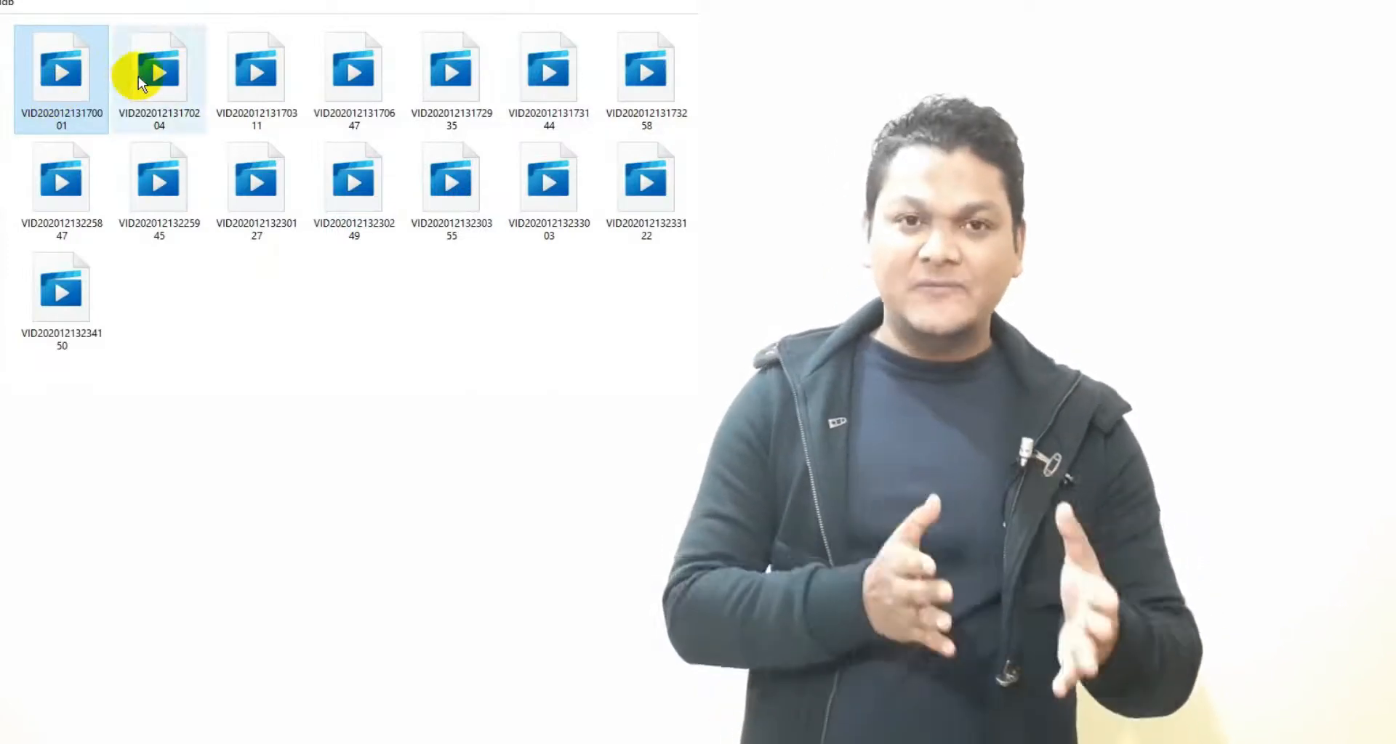
left_click(140, 79)
double_click(140, 78)
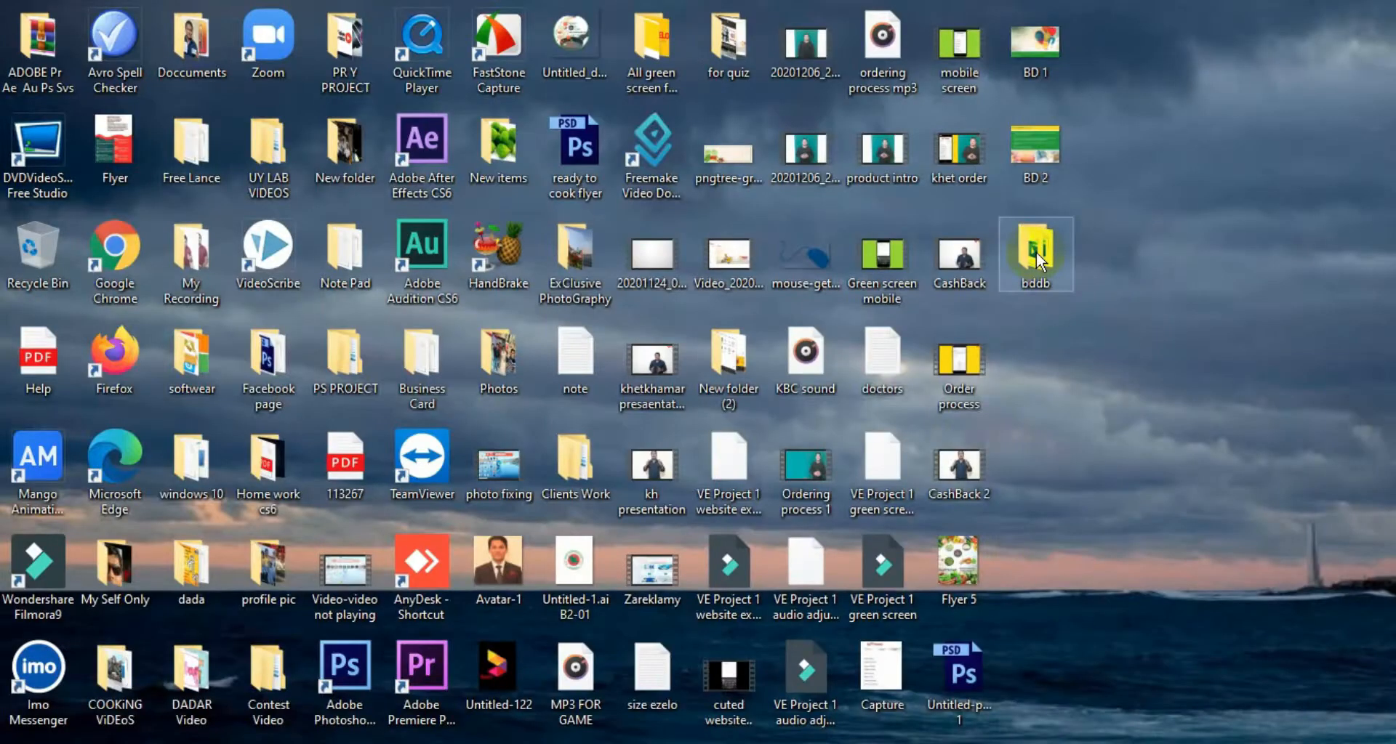
double_click(1035, 252)
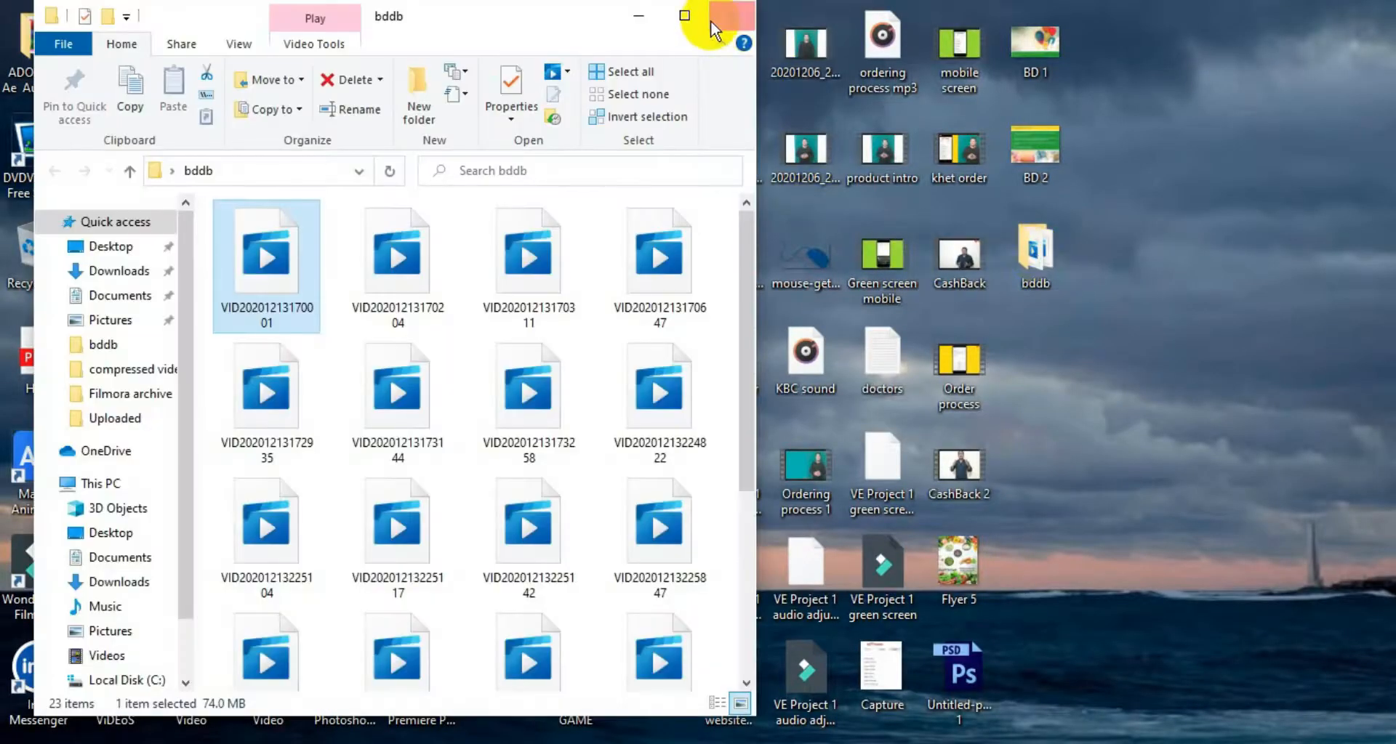
left_click(685, 16)
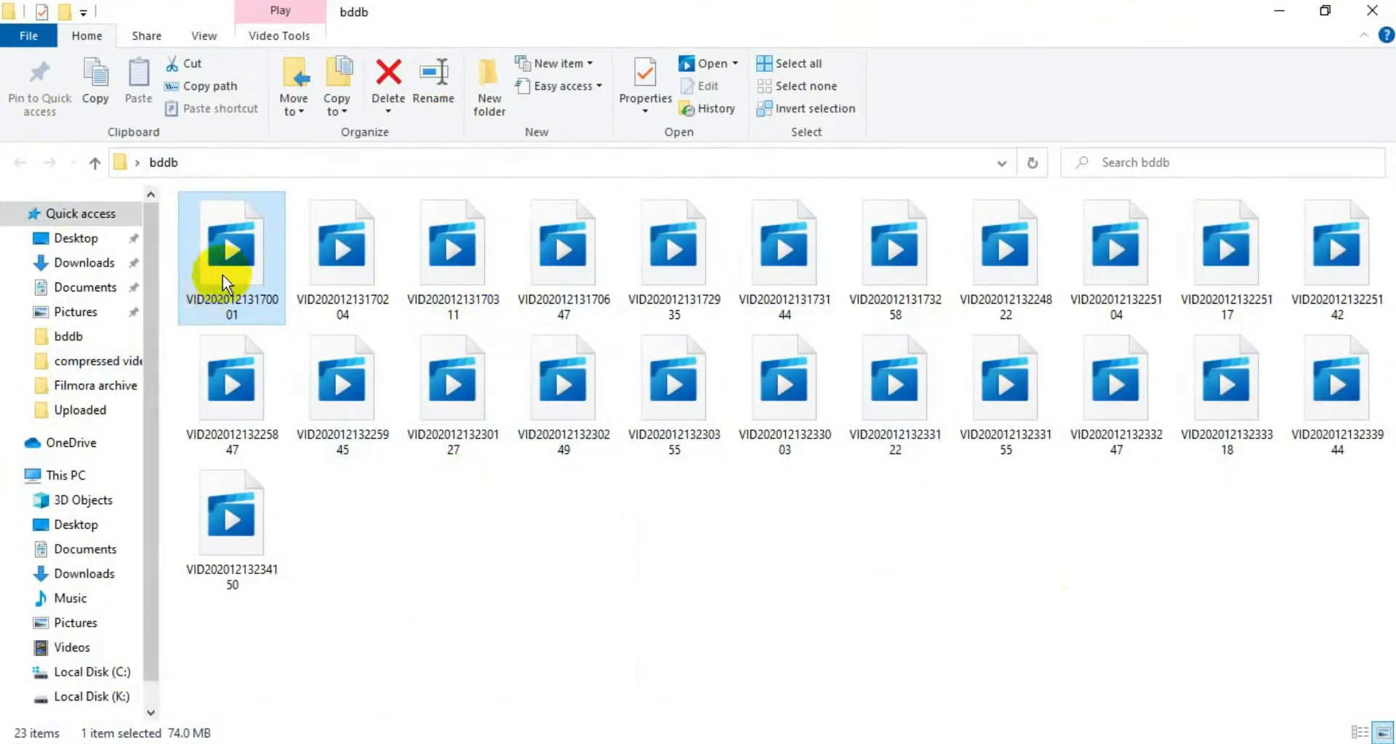
double_click(320, 258)
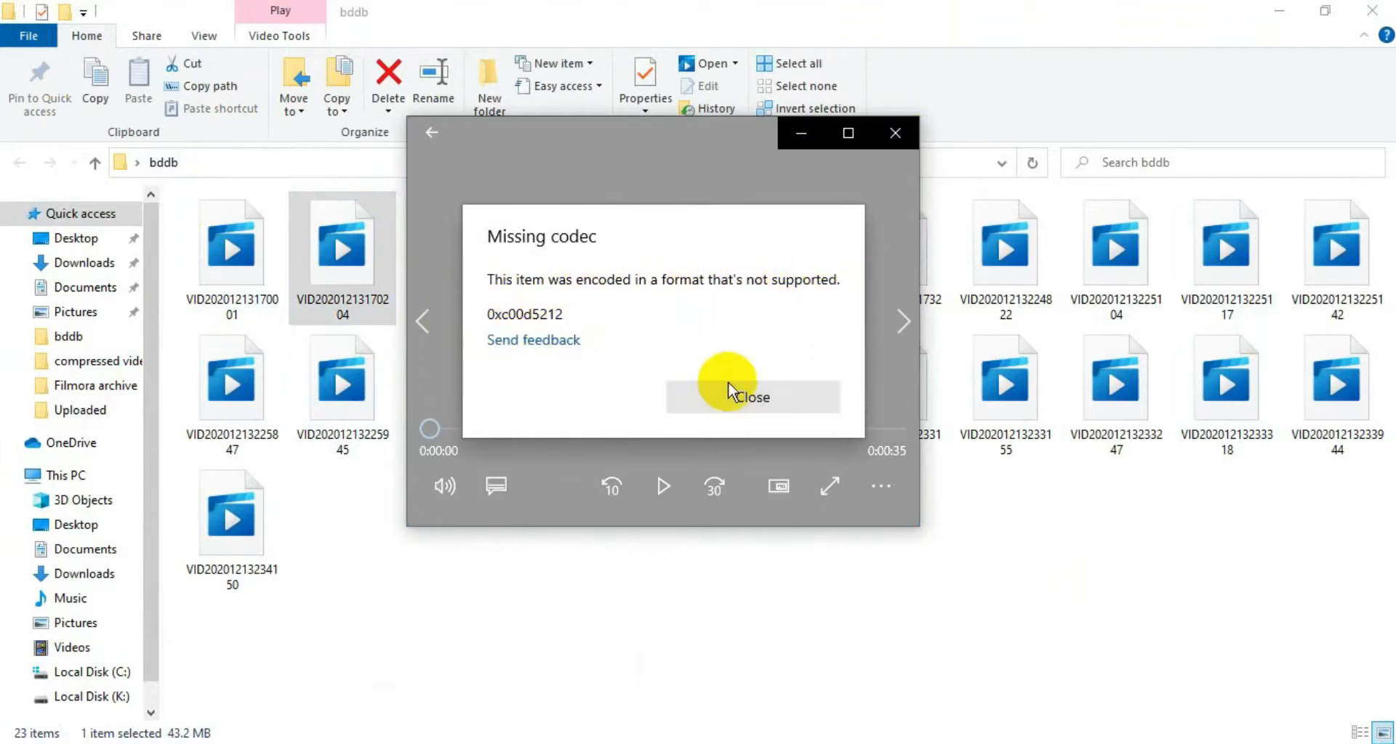
left_click(740, 396)
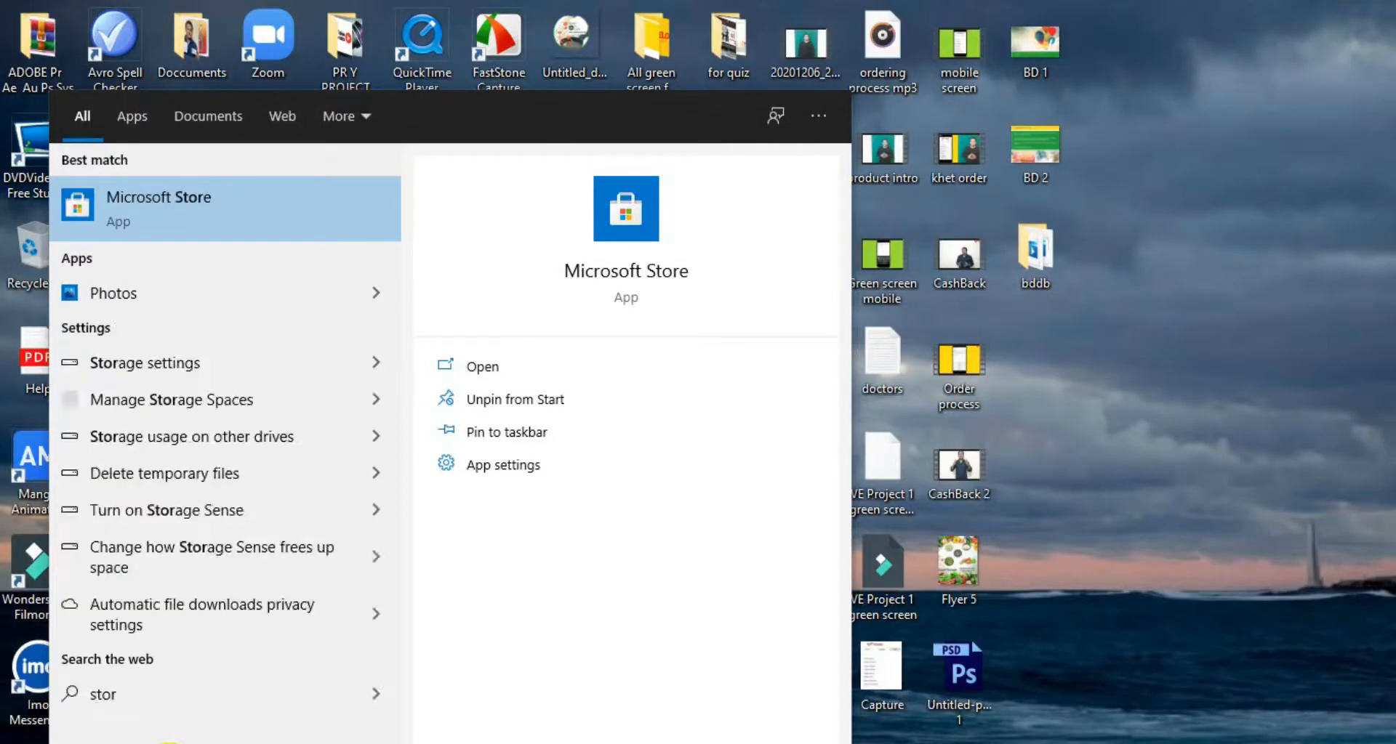
- Find the AV1 Video Extension in the Microsoft Store, install it, and minimize the store
type("e")
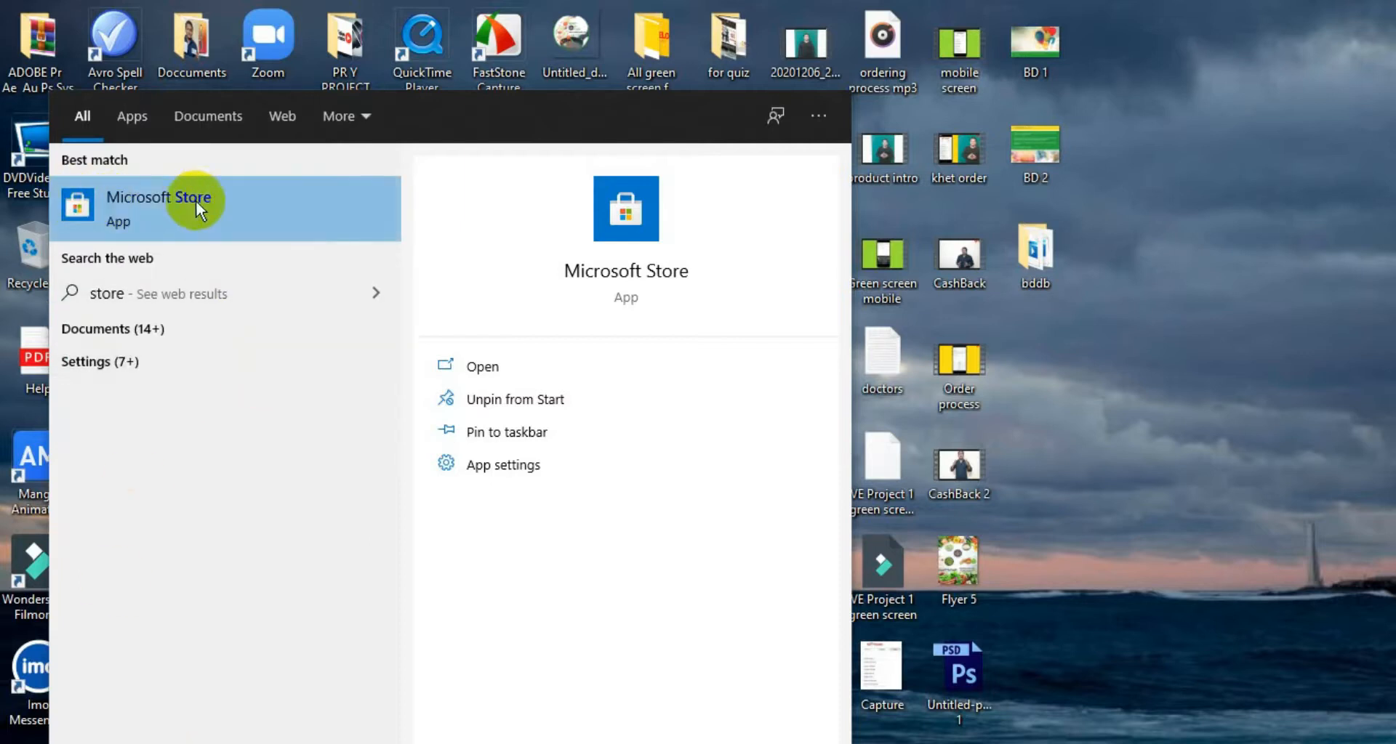
left_click(154, 196)
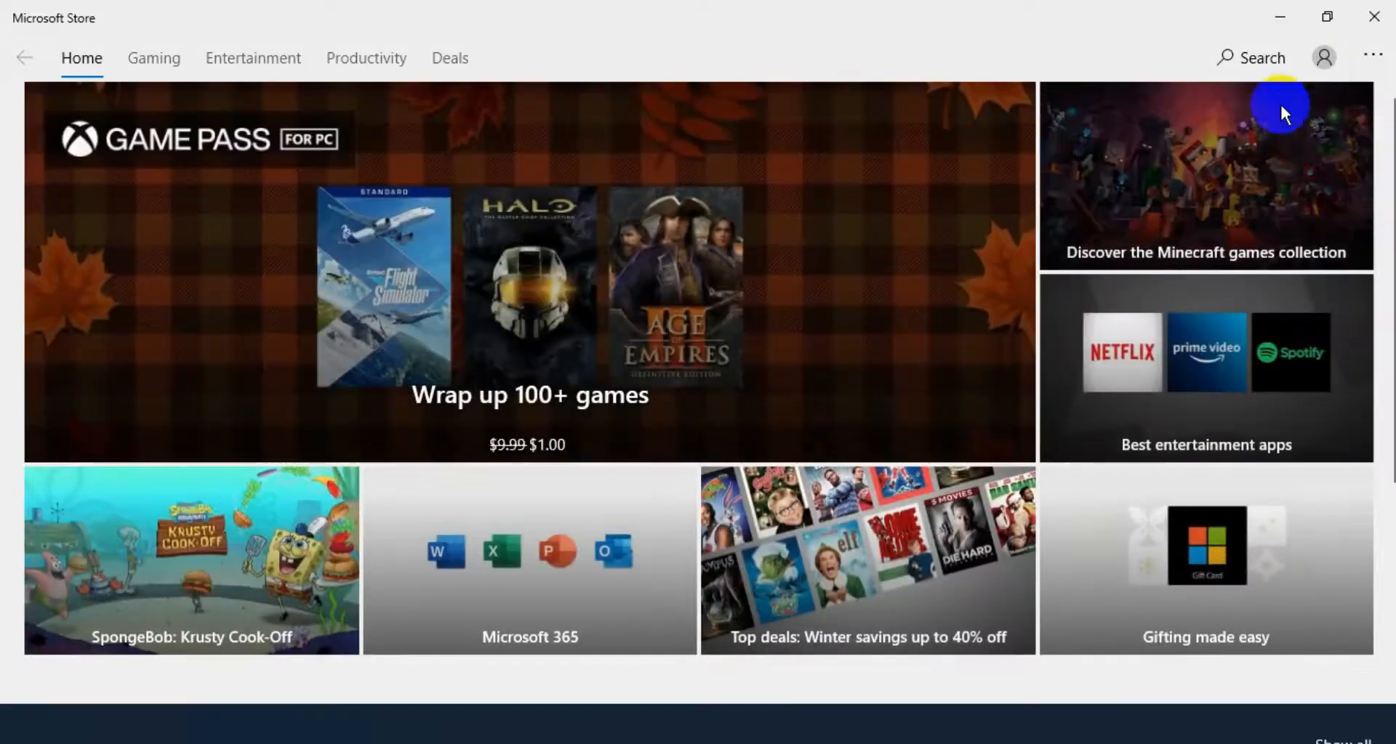
left_click(1265, 59)
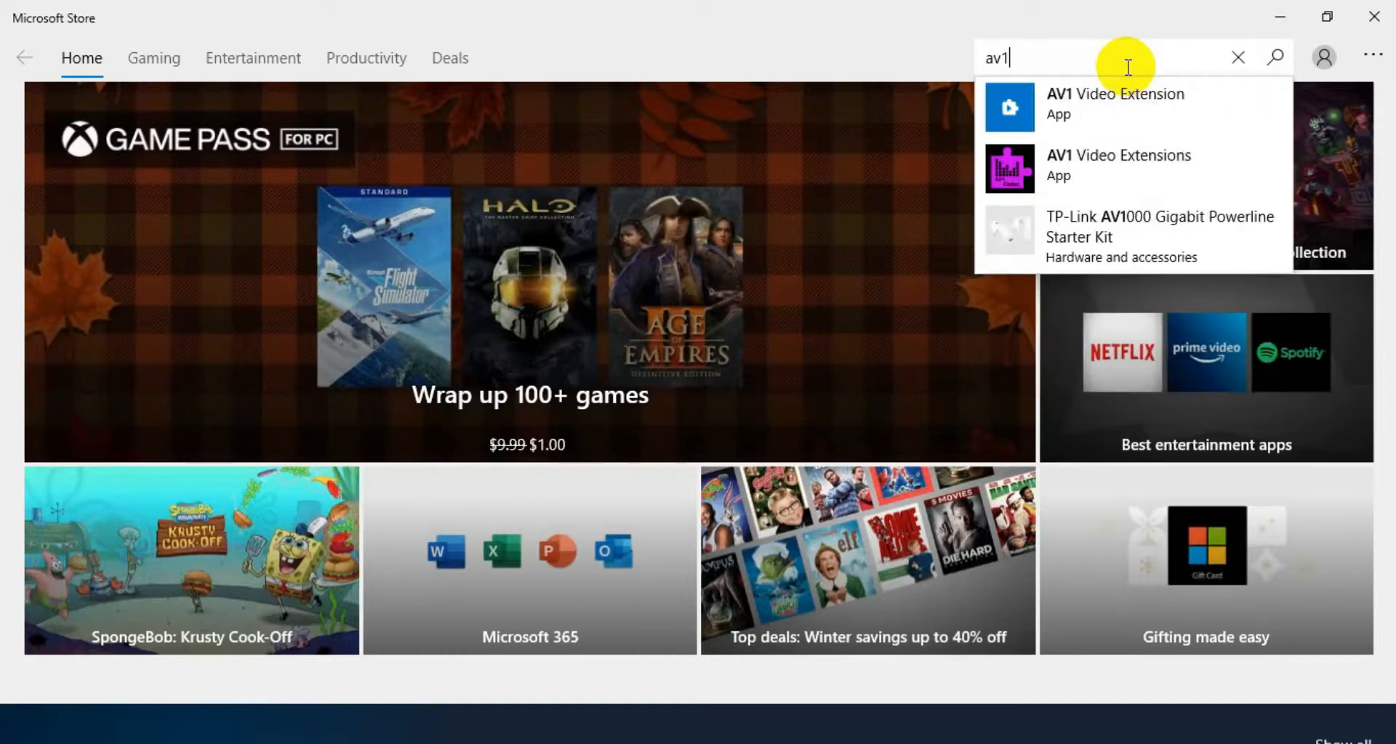
left_click(1099, 102)
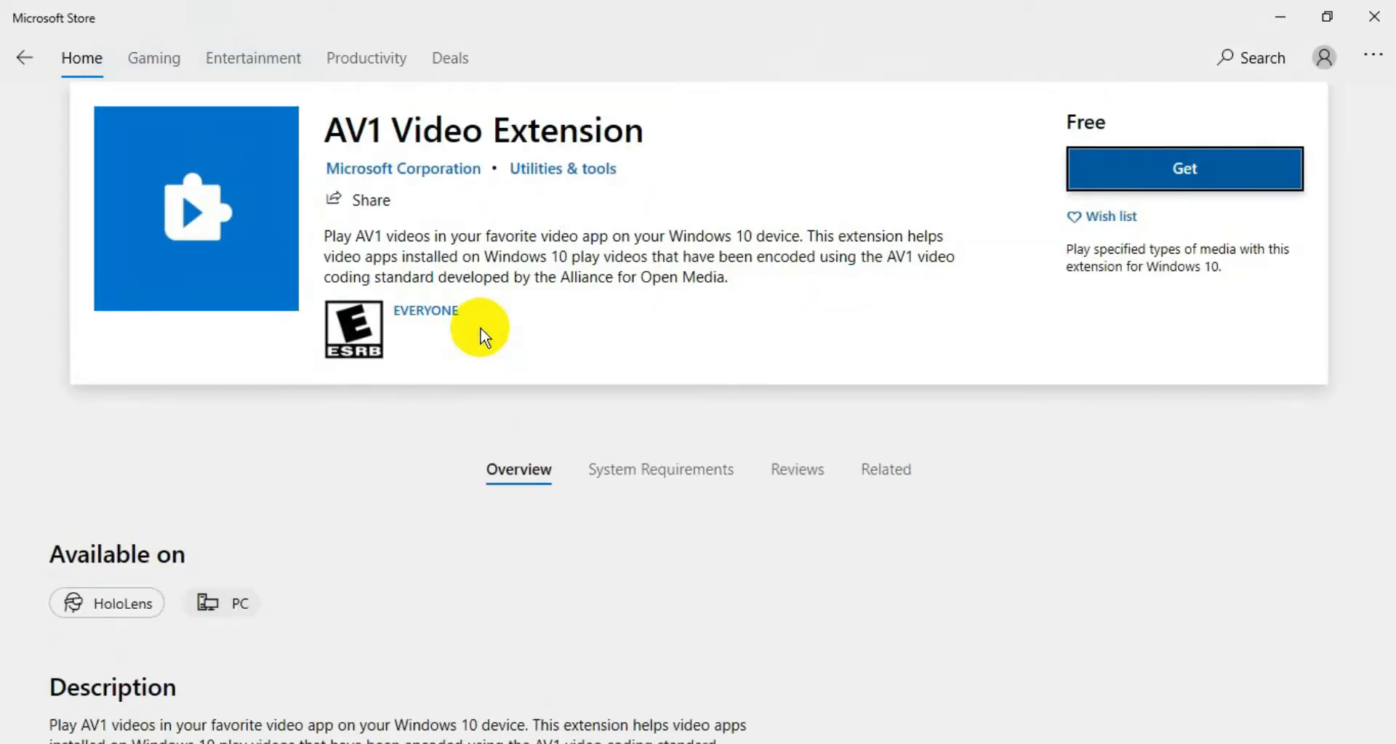
left_click(1194, 188)
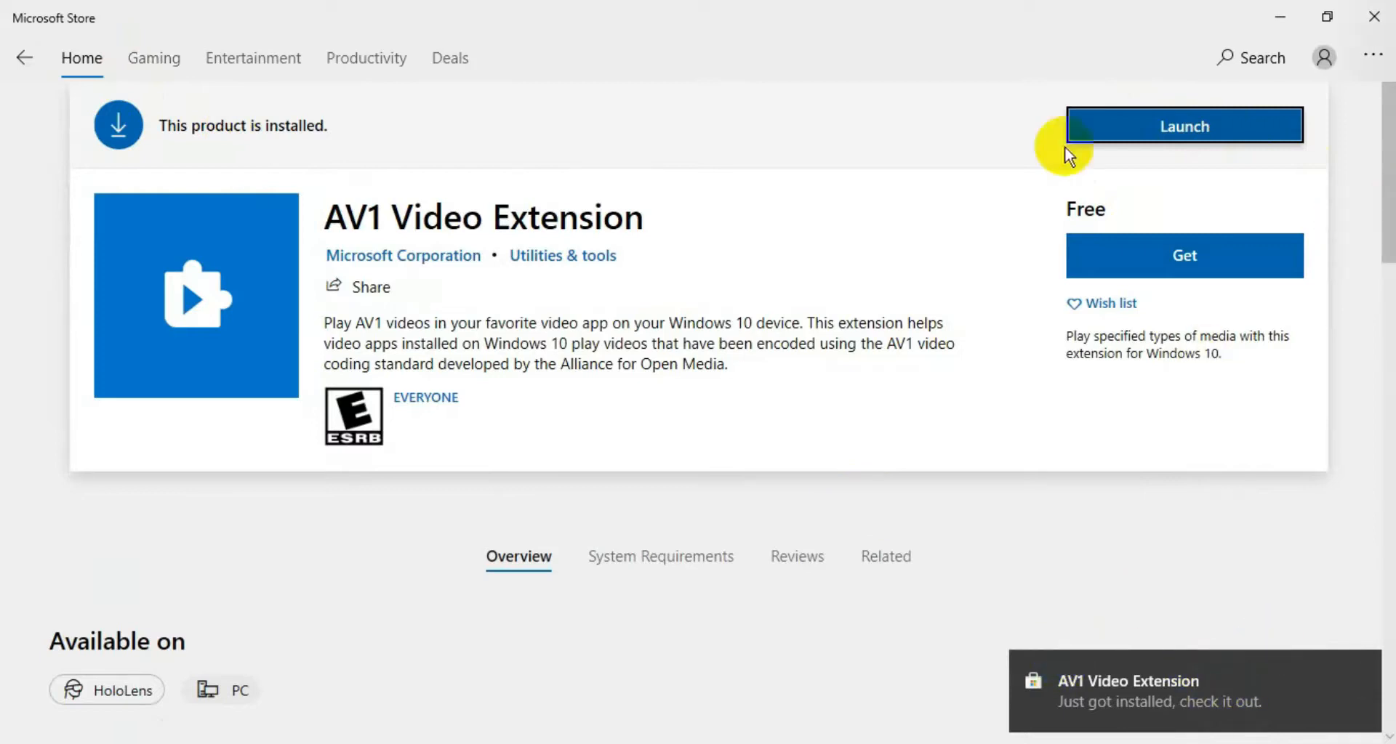
left_click(1285, 20)
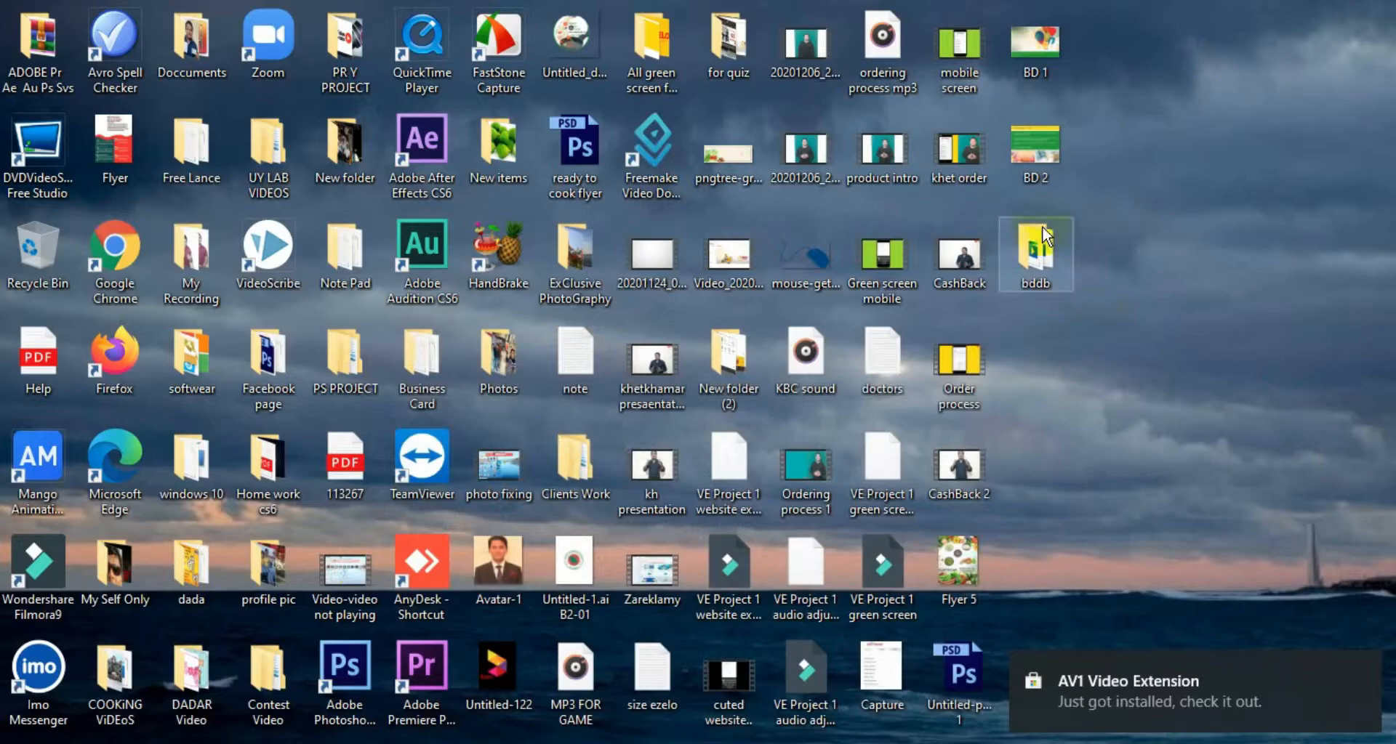
double_click(1039, 251)
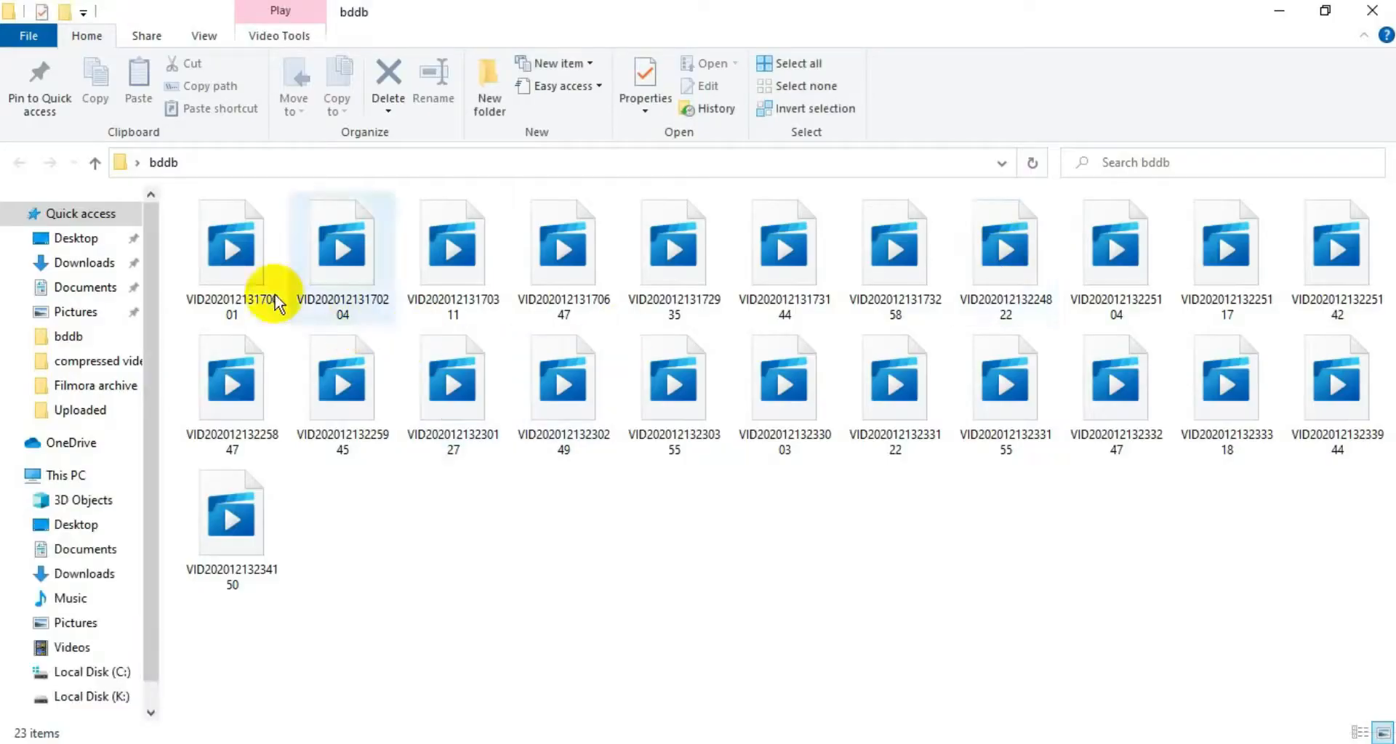
double_click(237, 280)
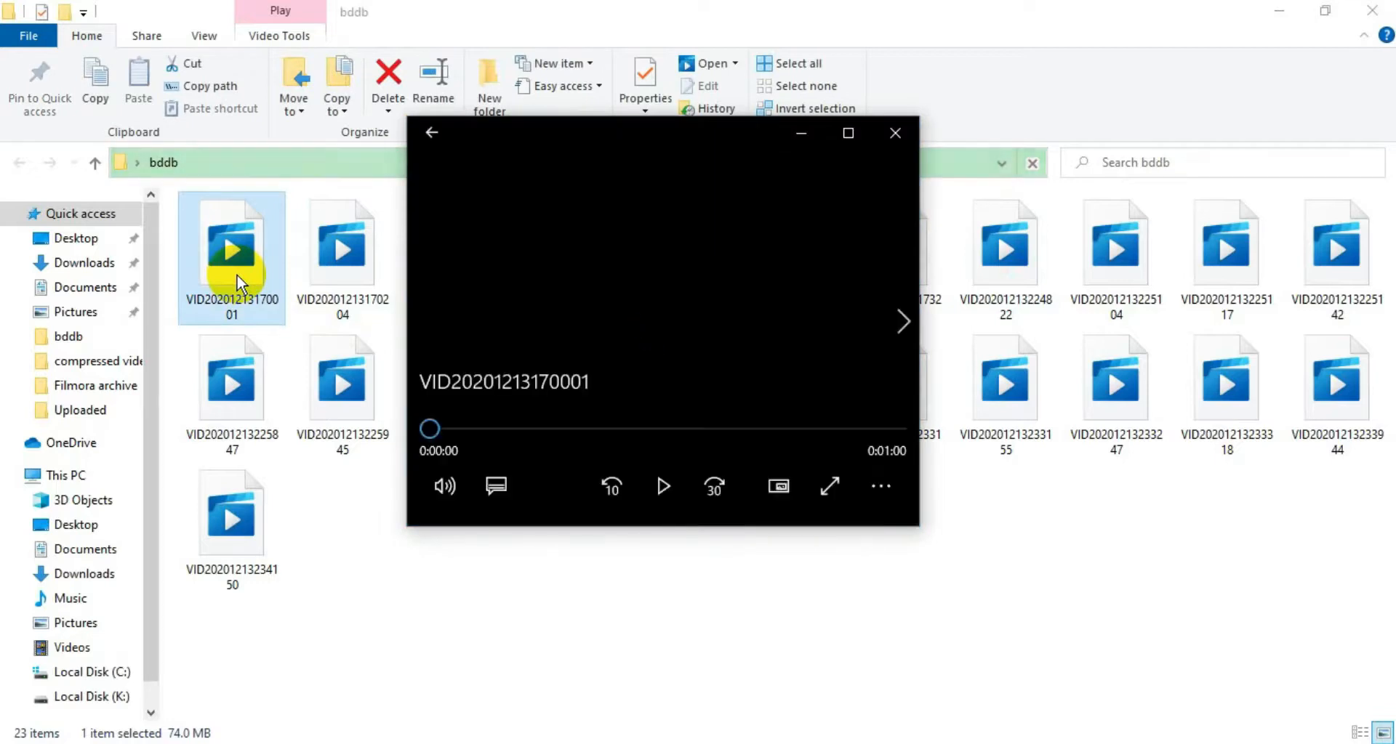
left_click(783, 393)
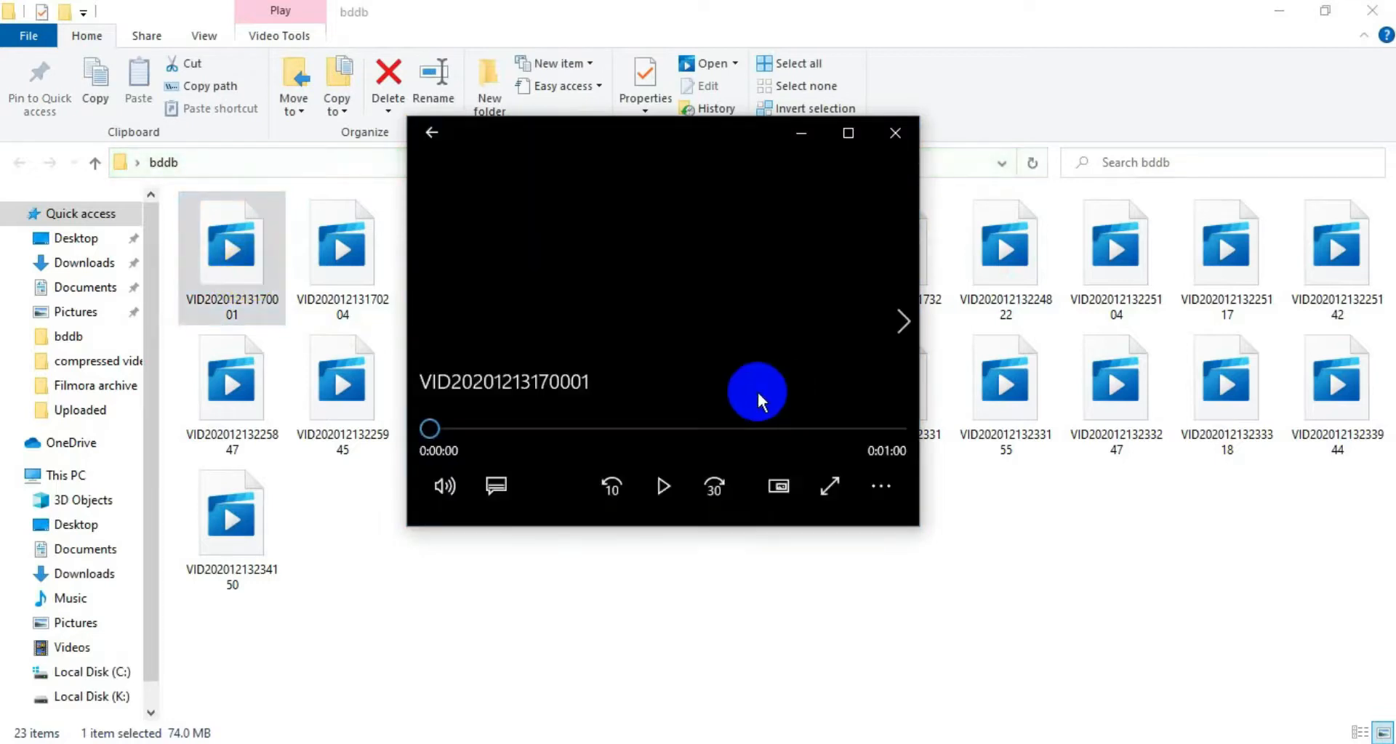
left_click(894, 133)
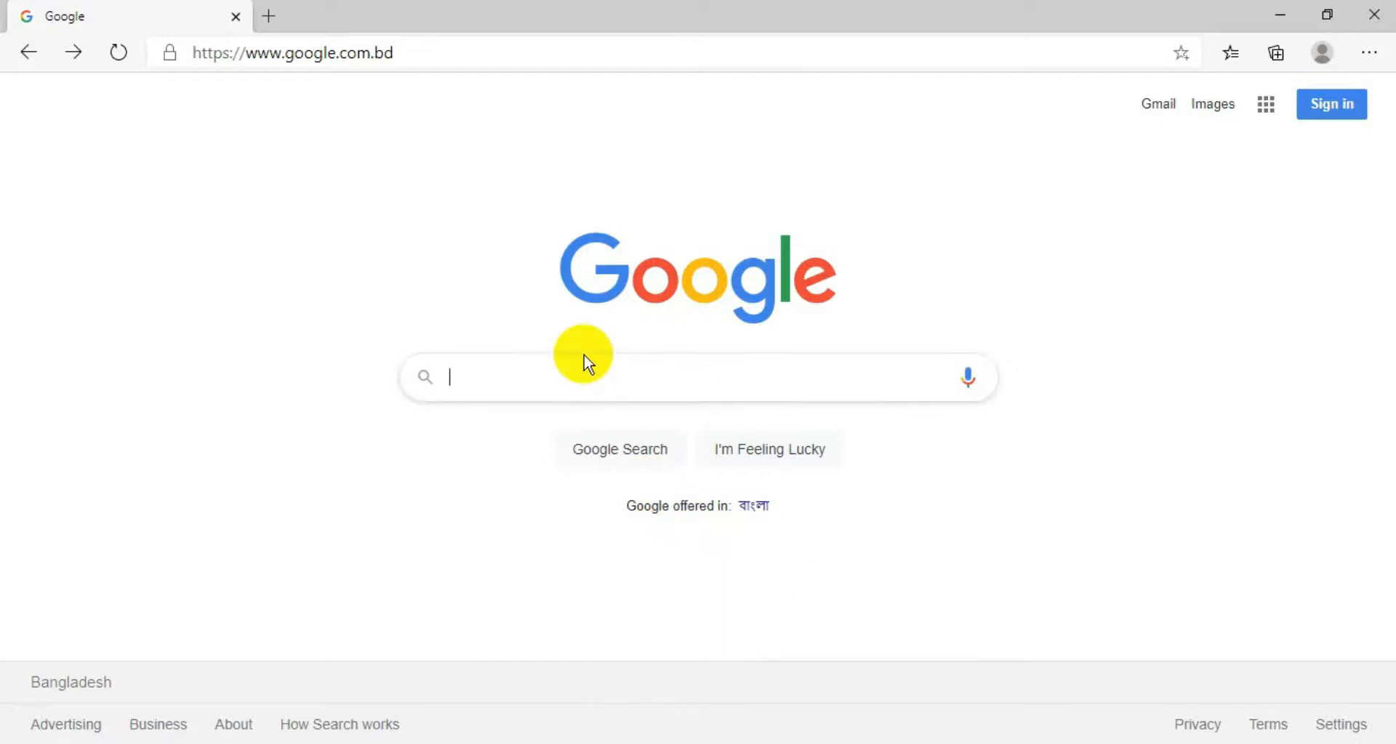
- Search Google for "hevc video extension" and open the free-codecs.com download result
type("hevc")
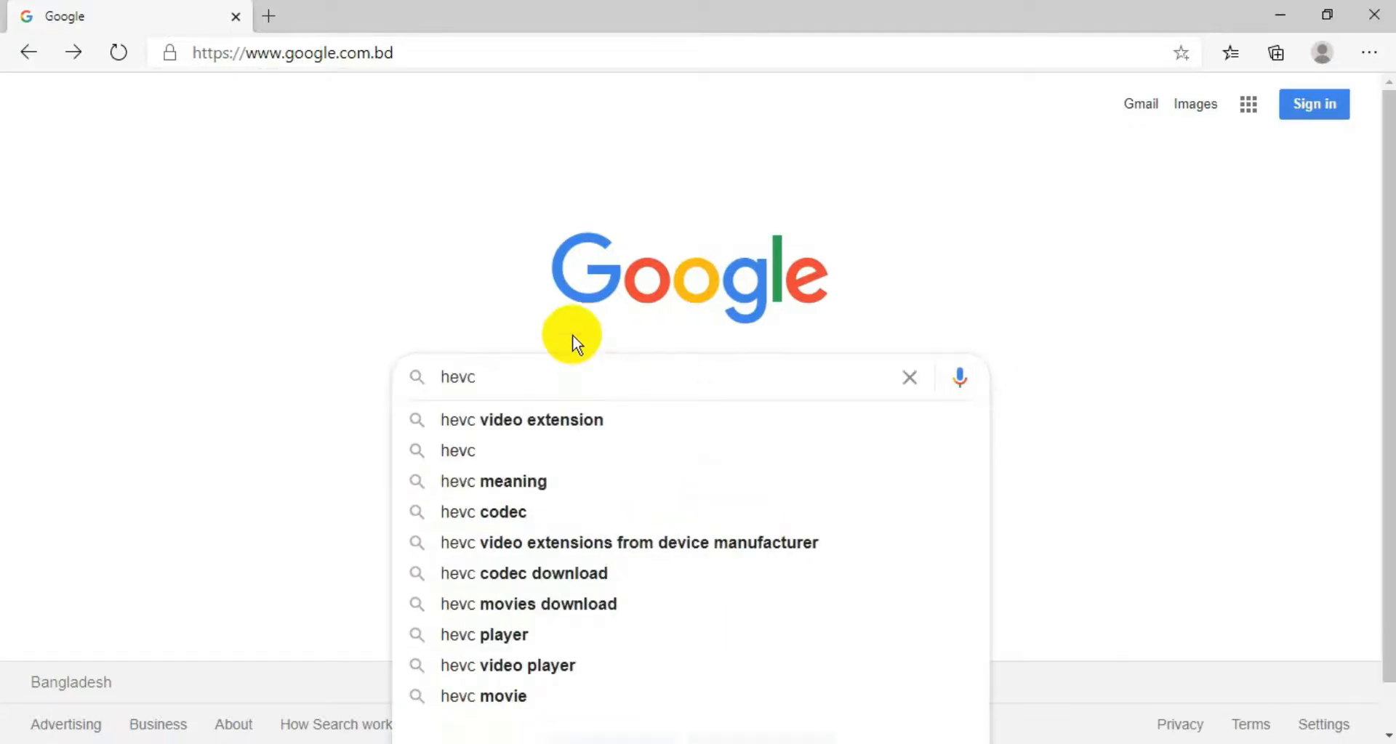
left_click(577, 425)
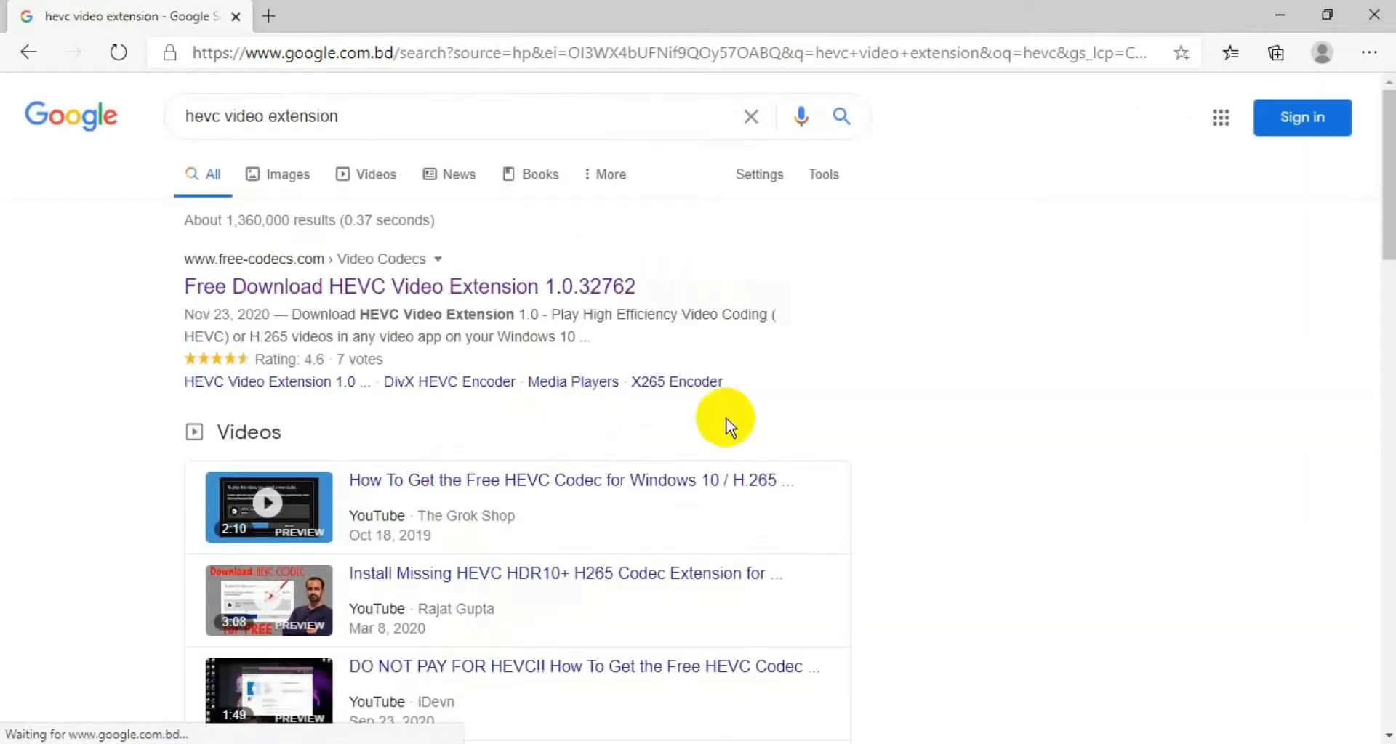
left_click(415, 296)
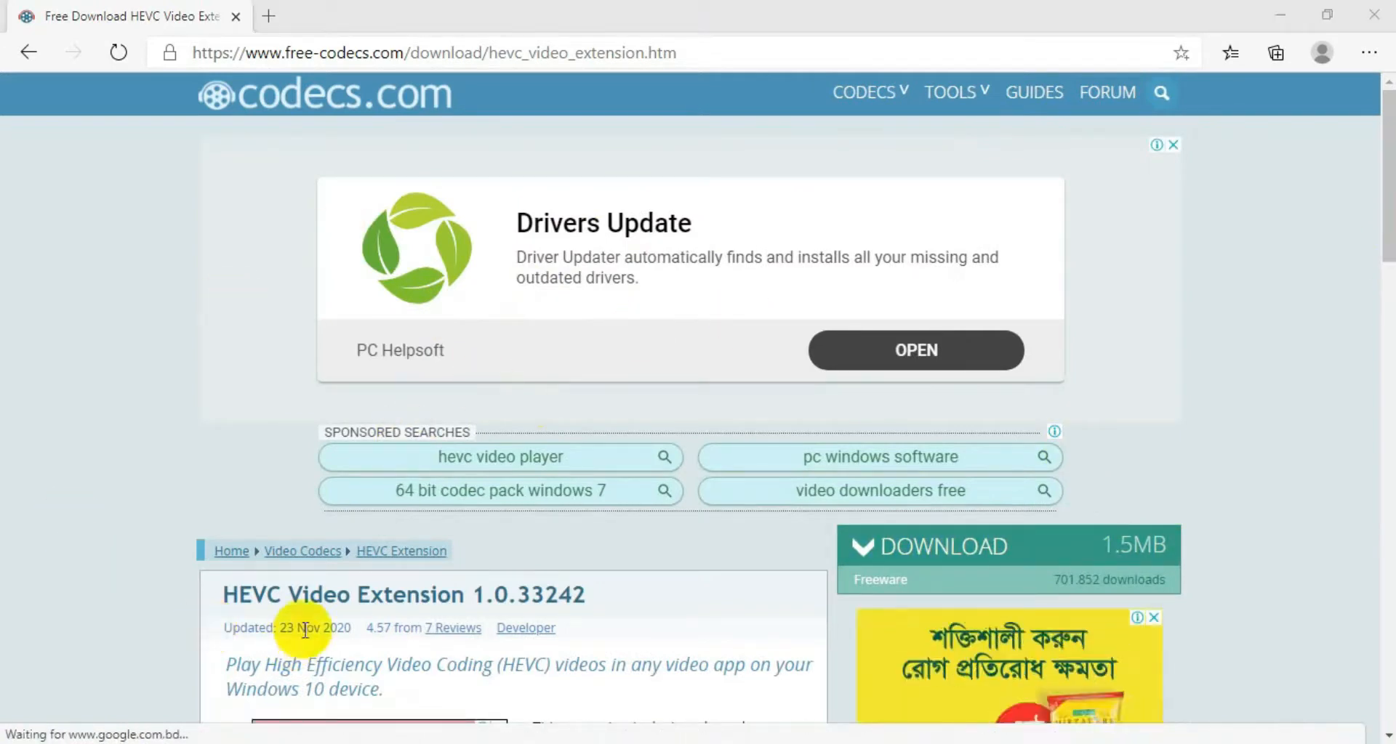
- Go to the HEVC Video Extension download page, dismissing the ad, and download the x64 build of version 1.0.33242
left_click_drag(1388, 156, 1374, 643)
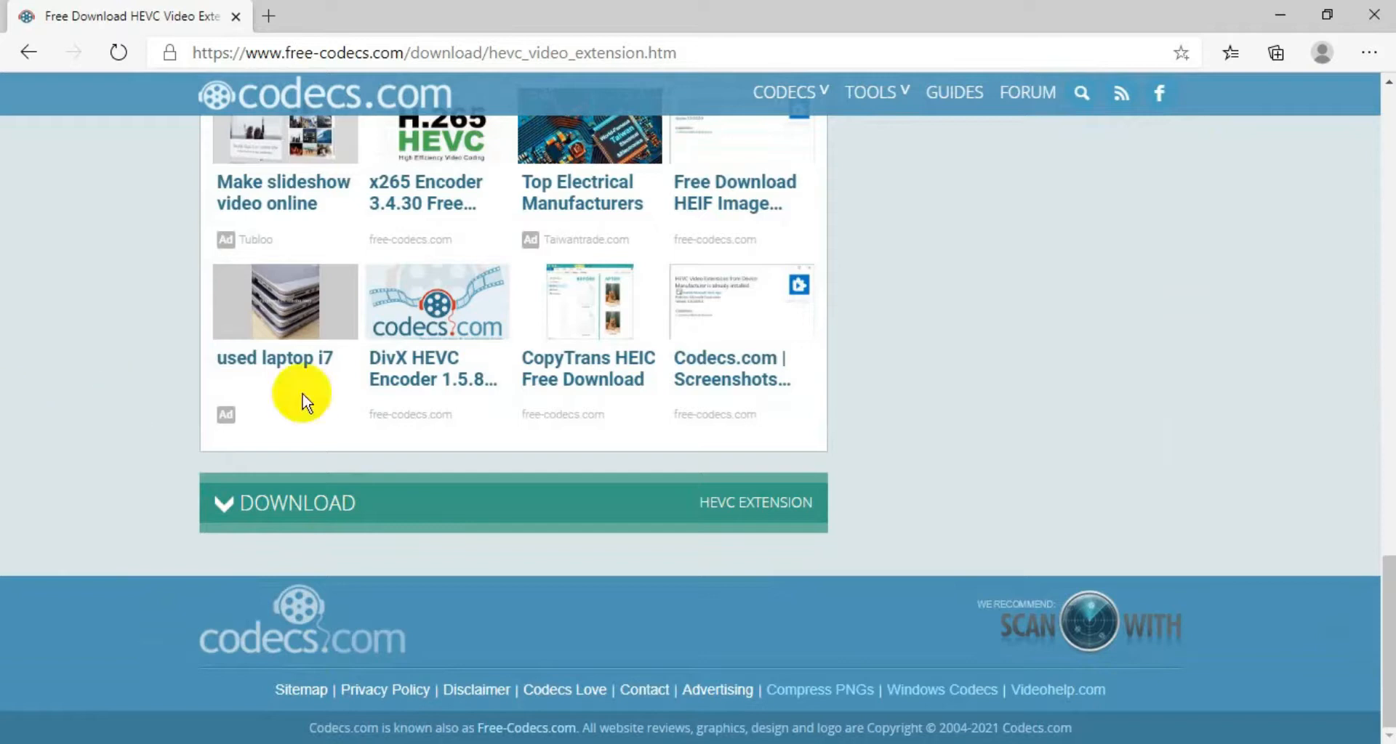
left_click(645, 500)
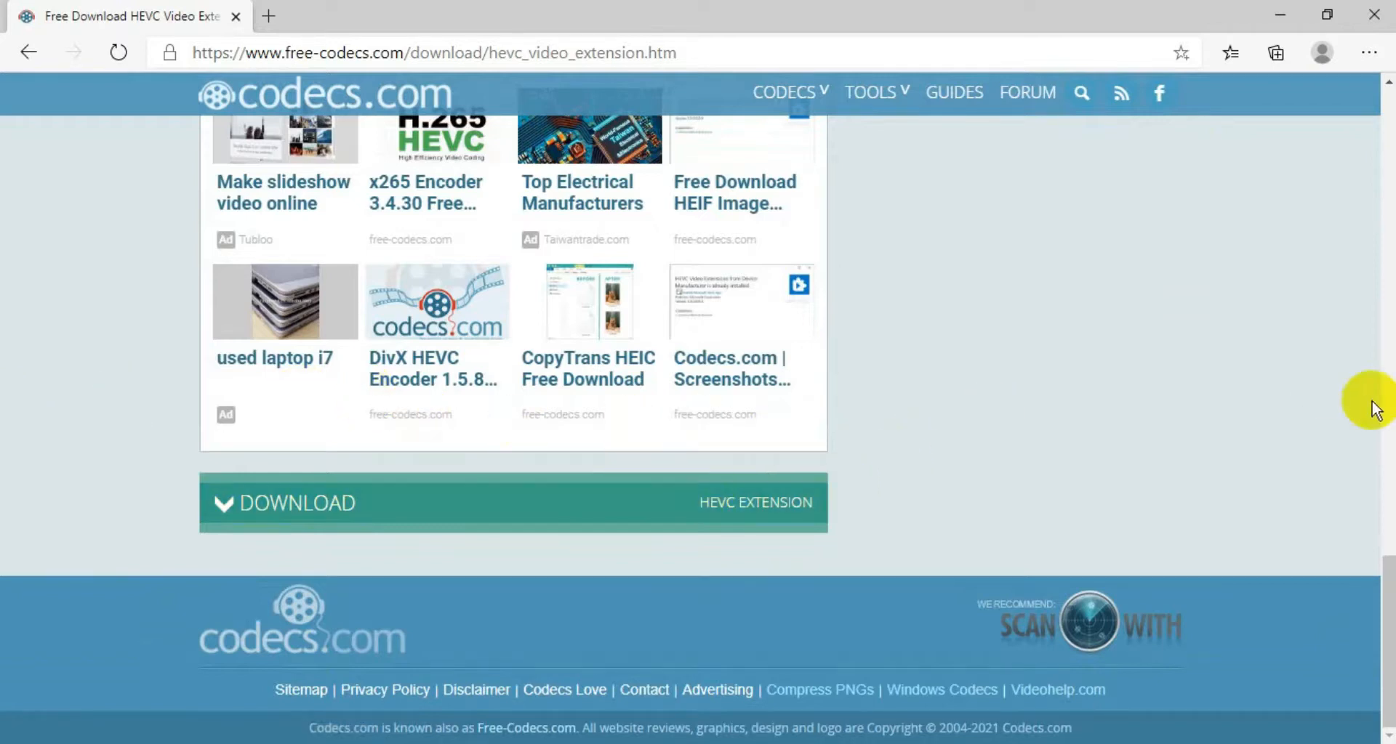
left_click(396, 504)
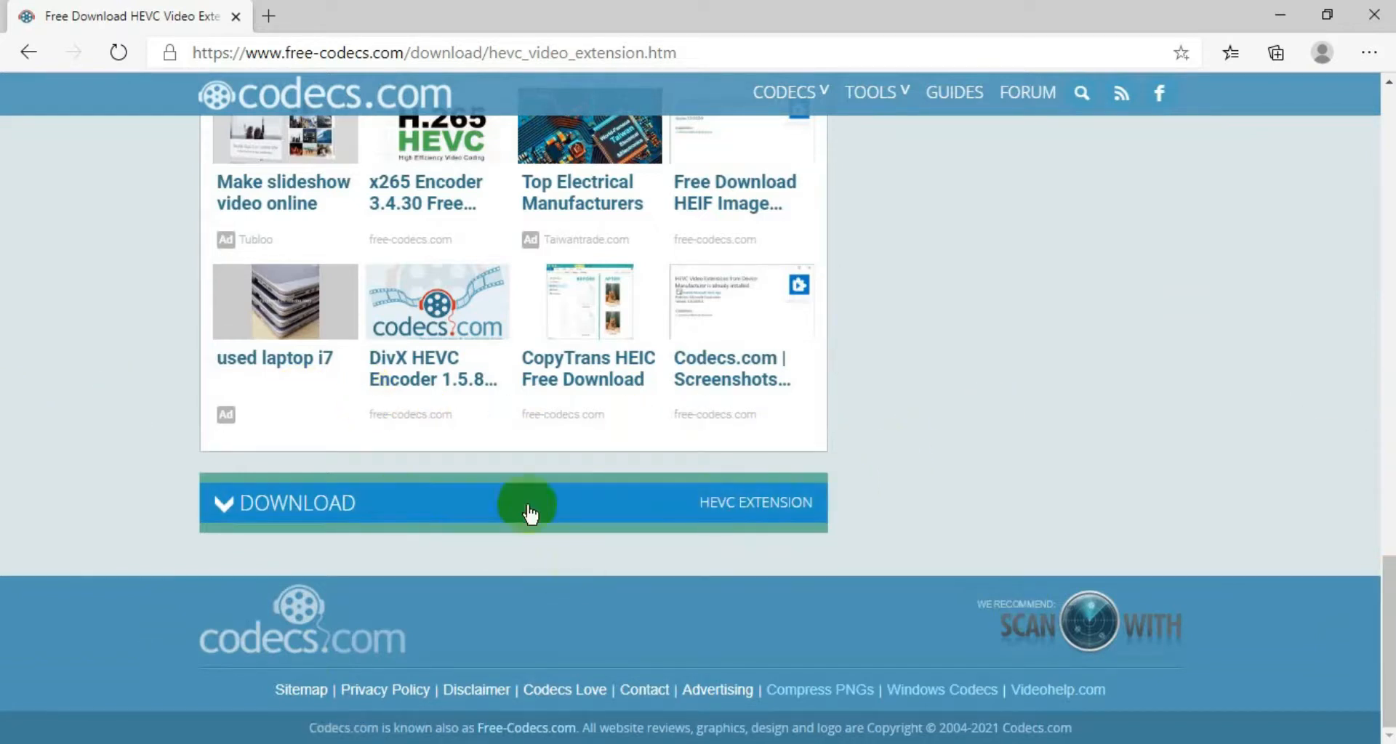
left_click(732, 504)
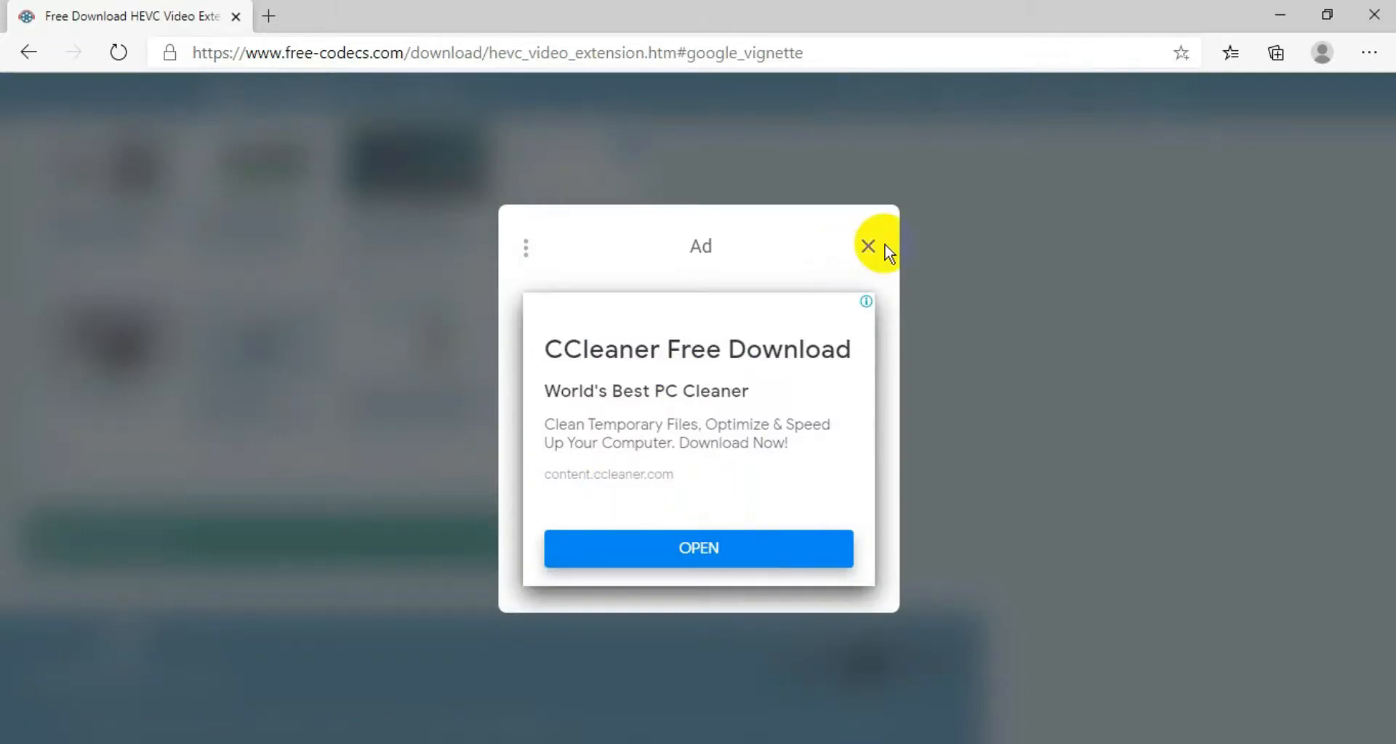
left_click(868, 249)
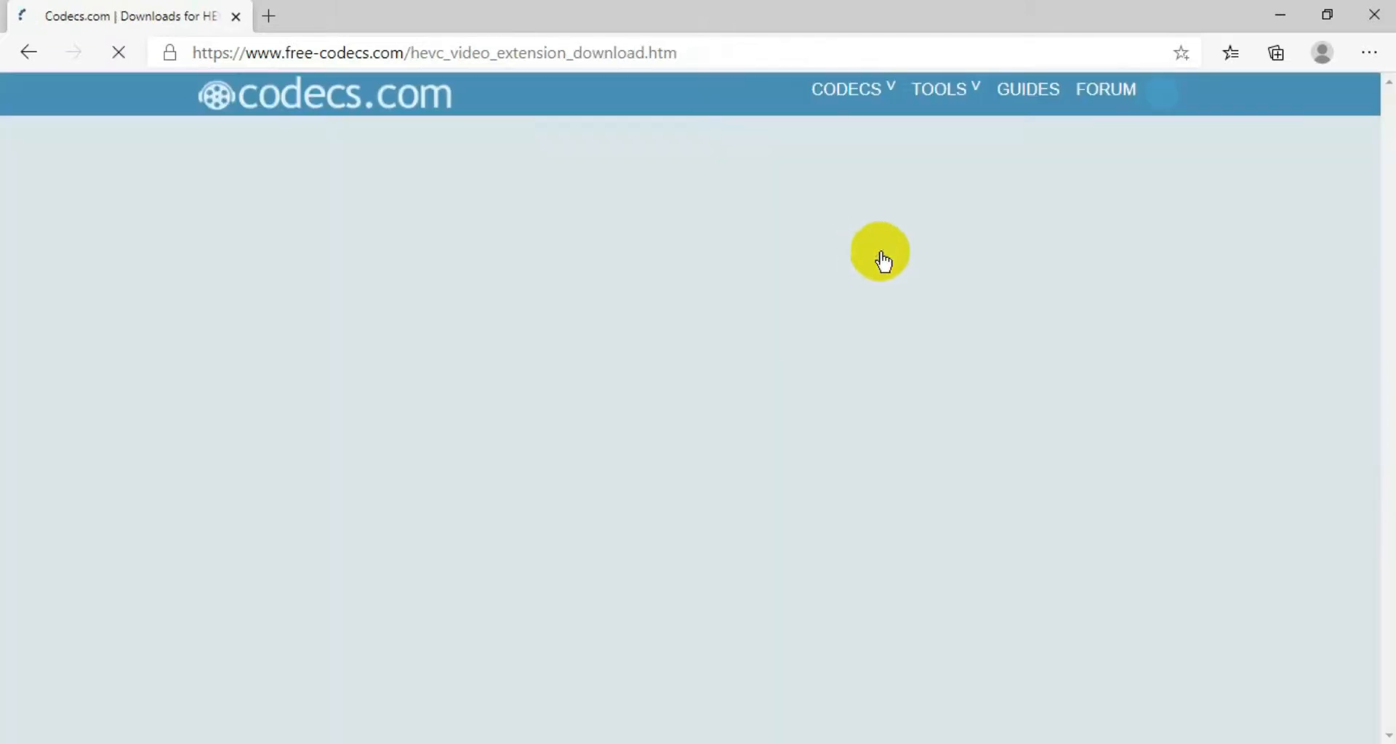
left_click_drag(1387, 130, 1387, 255)
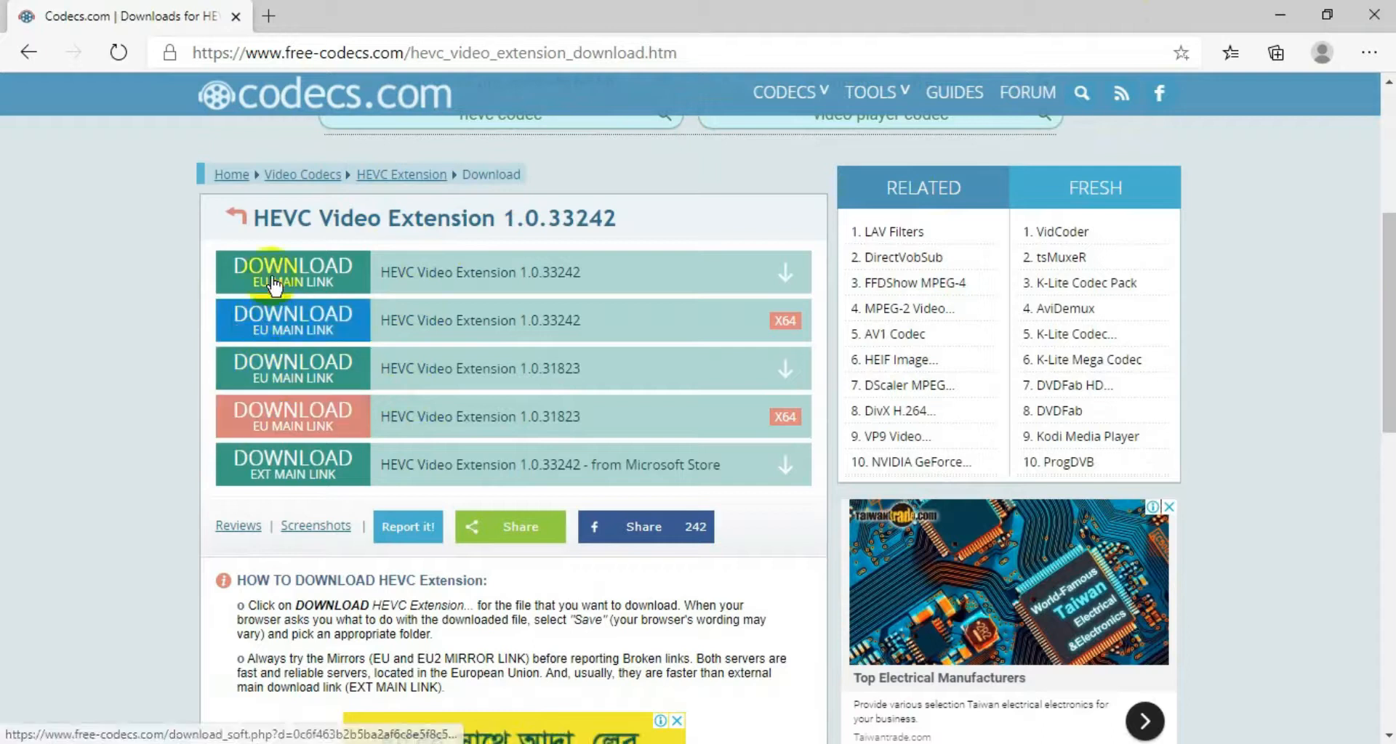
left_click(753, 329)
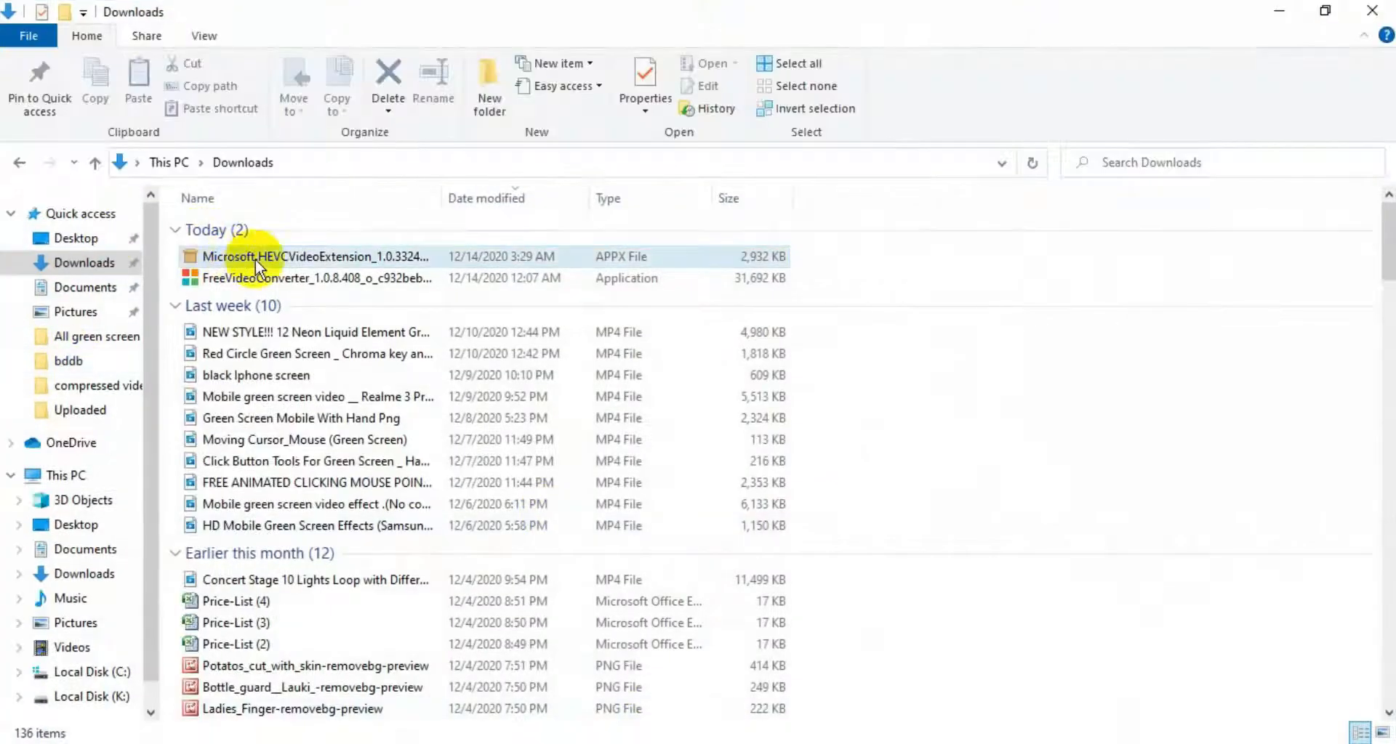
- Run the downloaded Microsoft.HEVCVideoExtension package from the Downloads folder and close its installer window
double_click(273, 260)
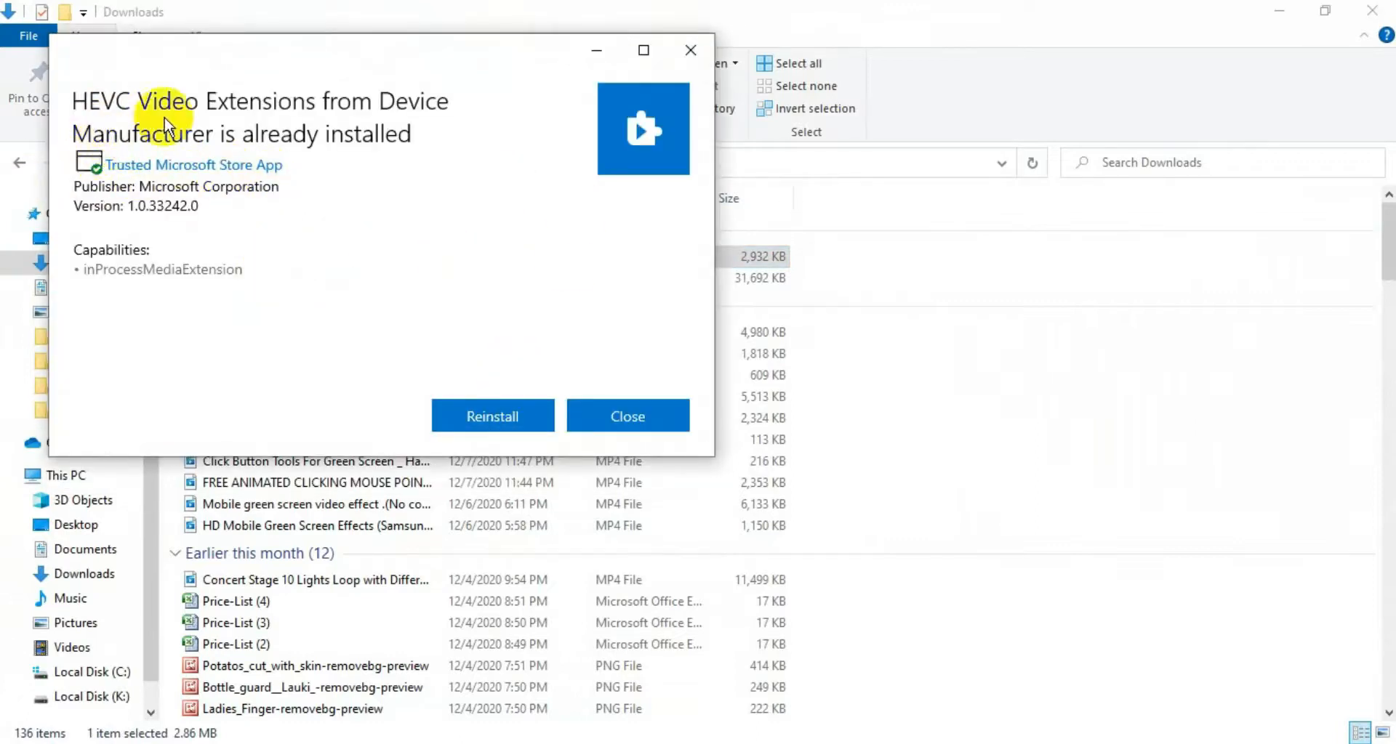
left_click(643, 49)
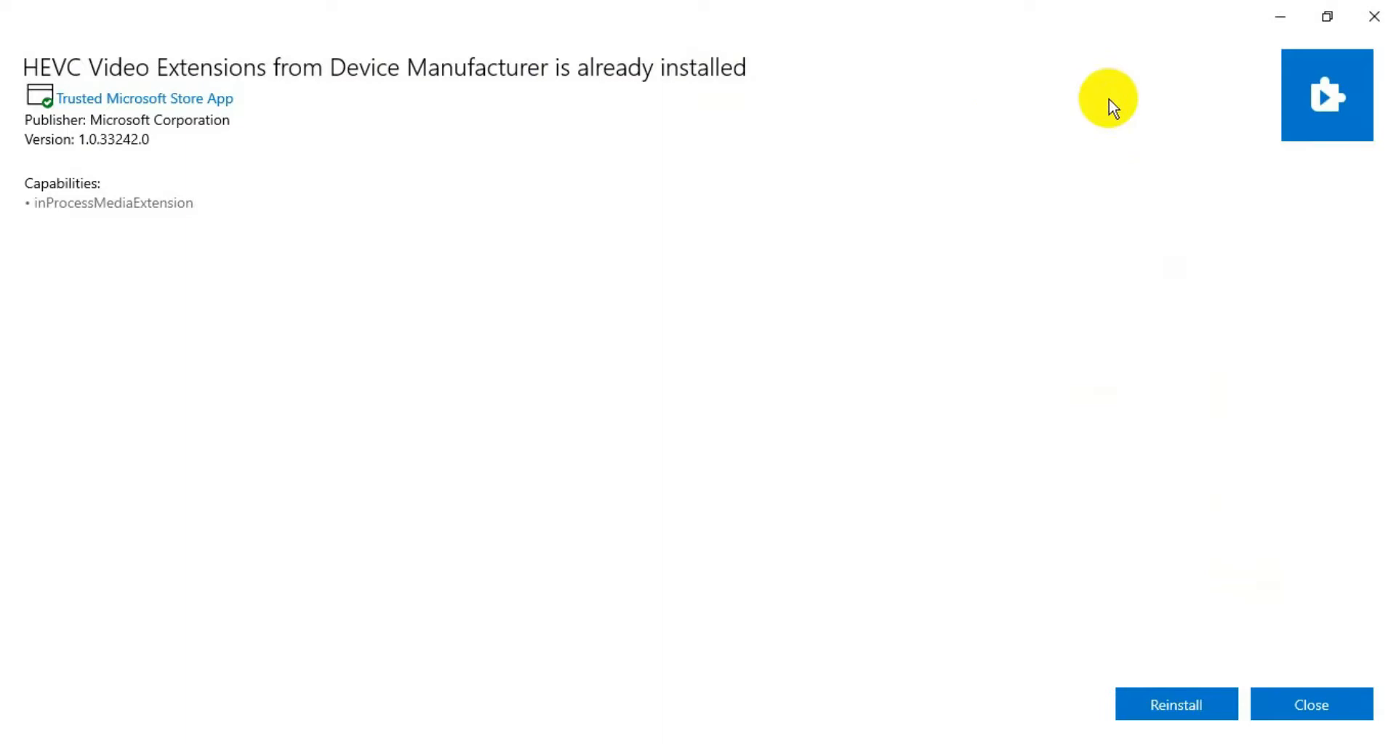
left_click(1374, 18)
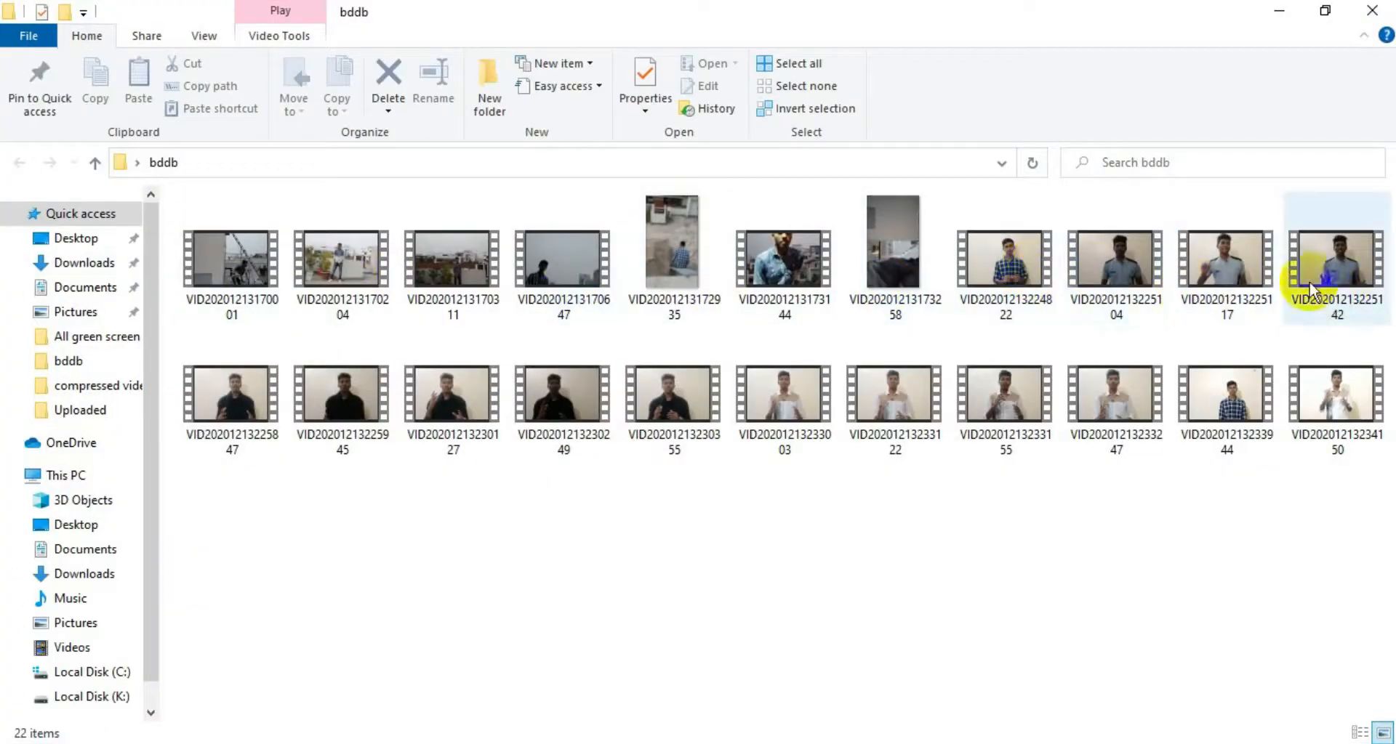
left_click(244, 307)
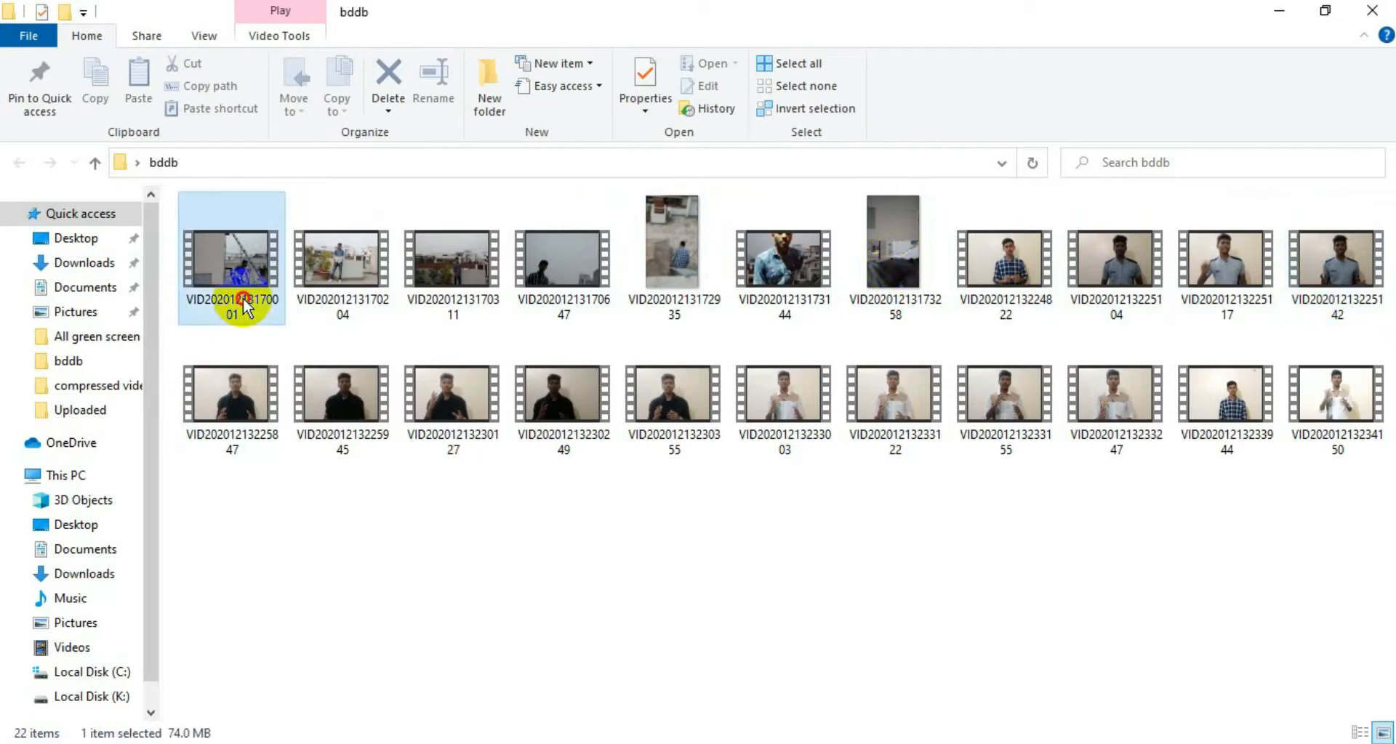
double_click(244, 307)
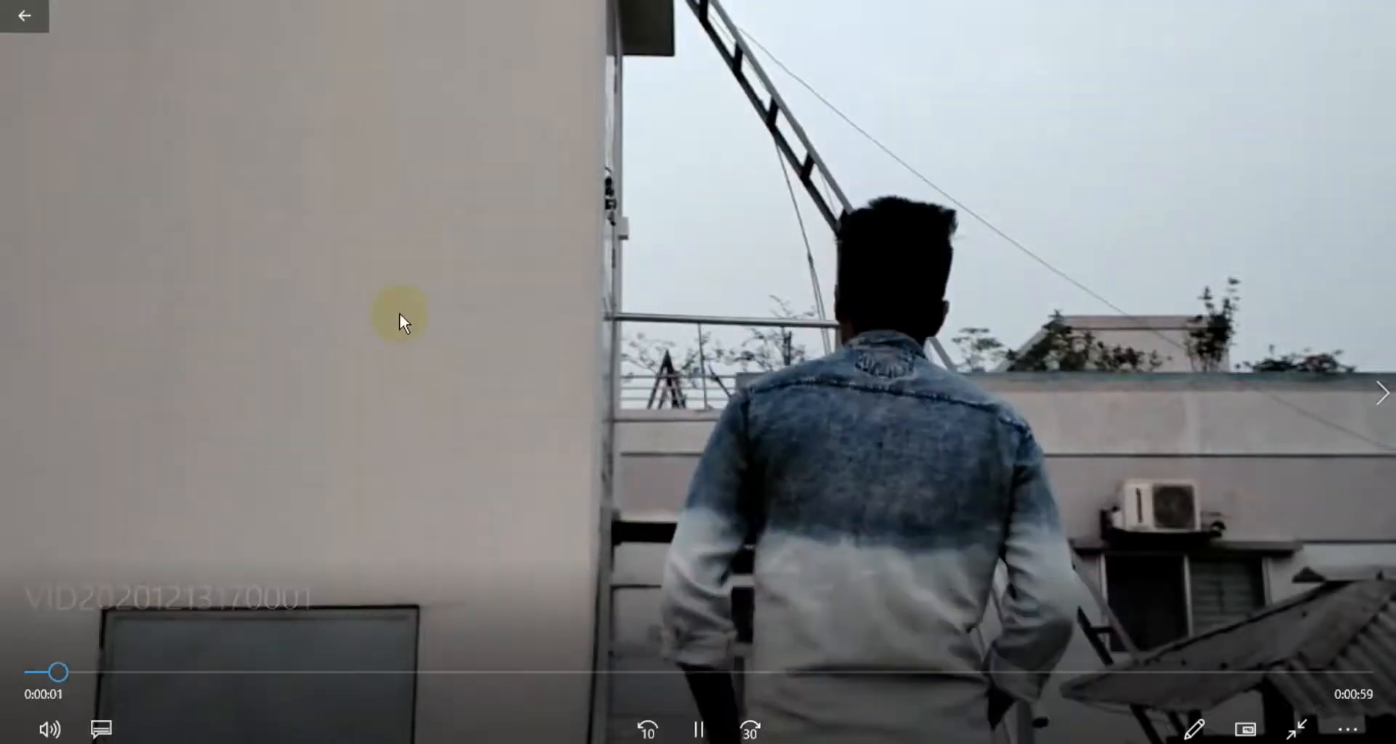
double_click(866, 374)
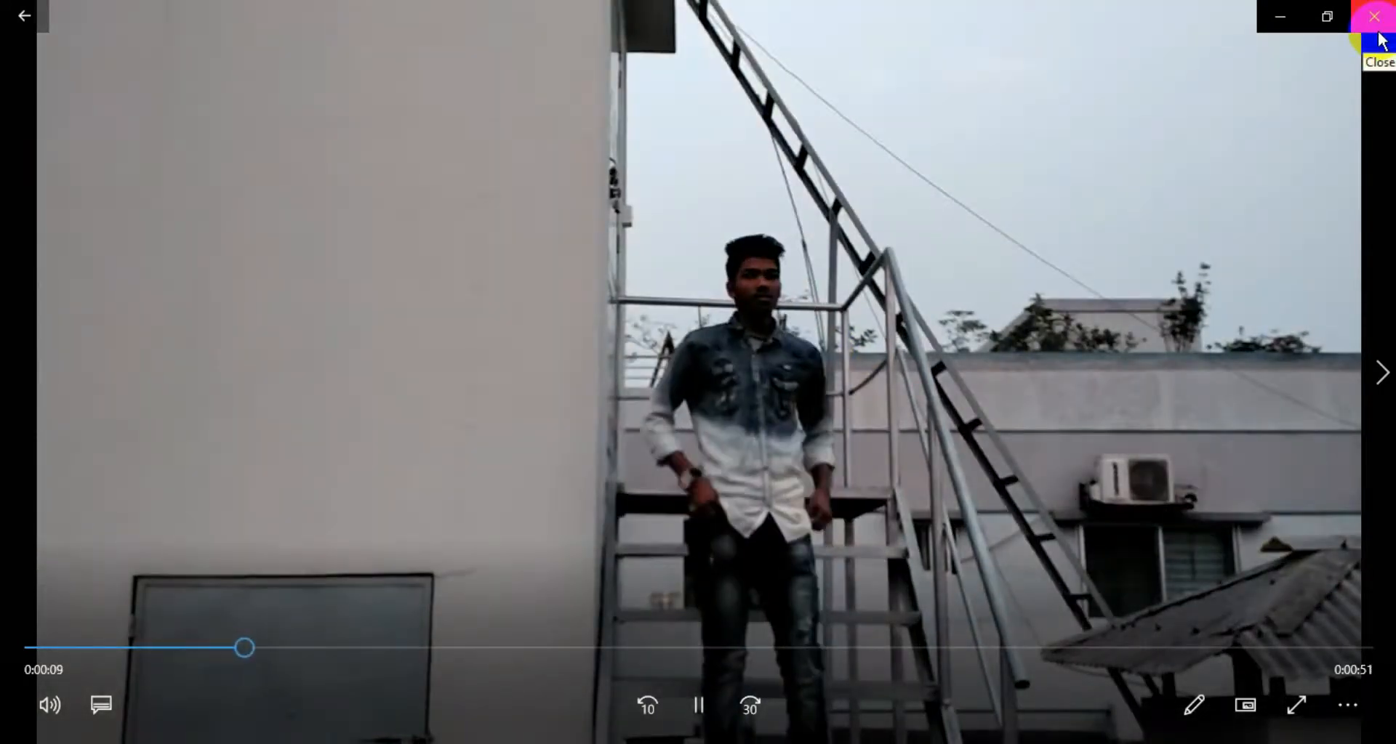
left_click(1380, 14)
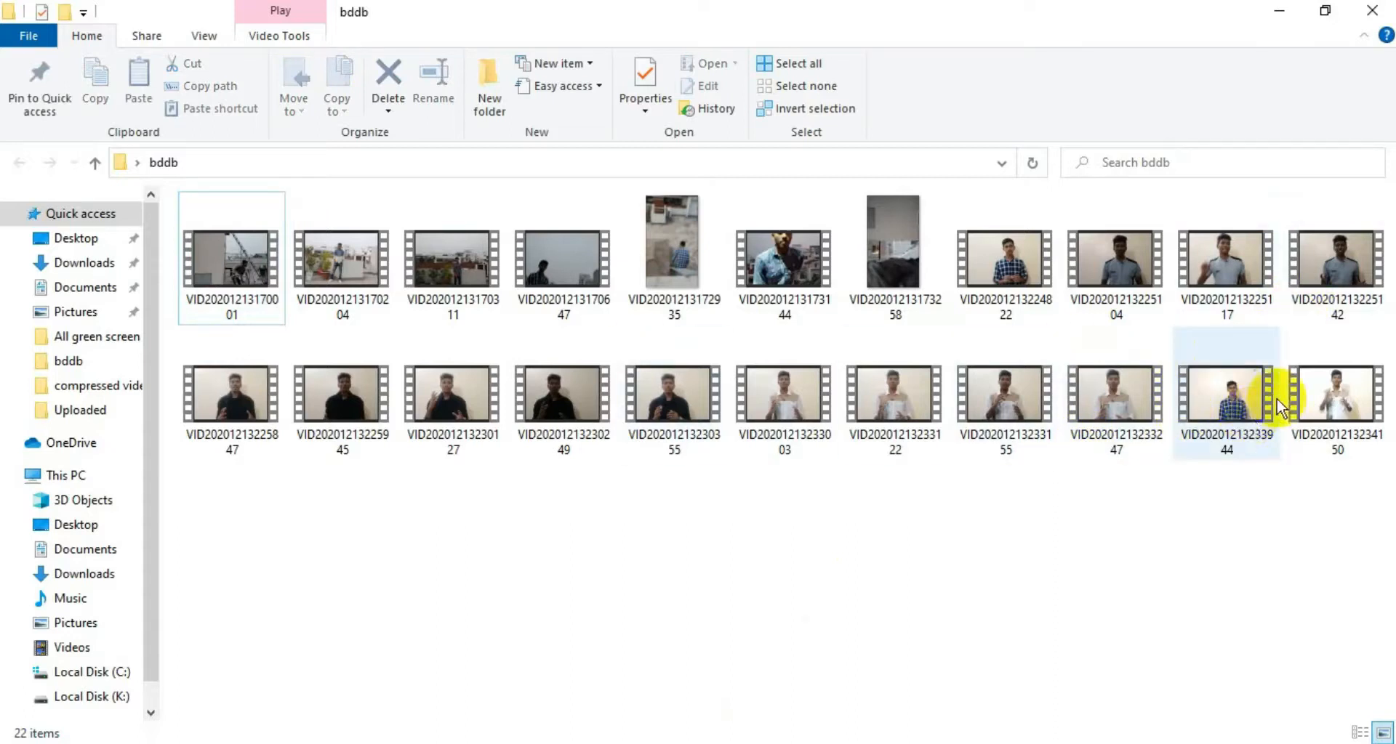
left_click(1243, 412)
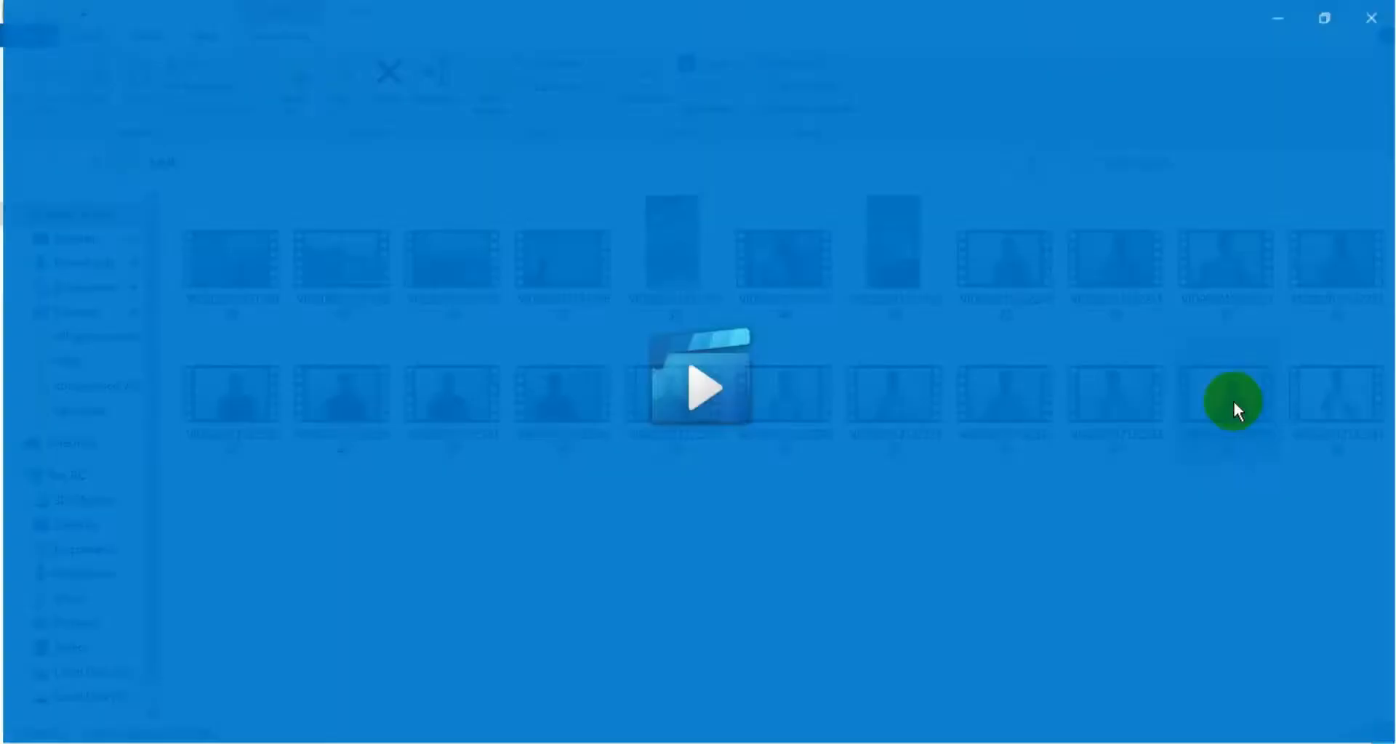